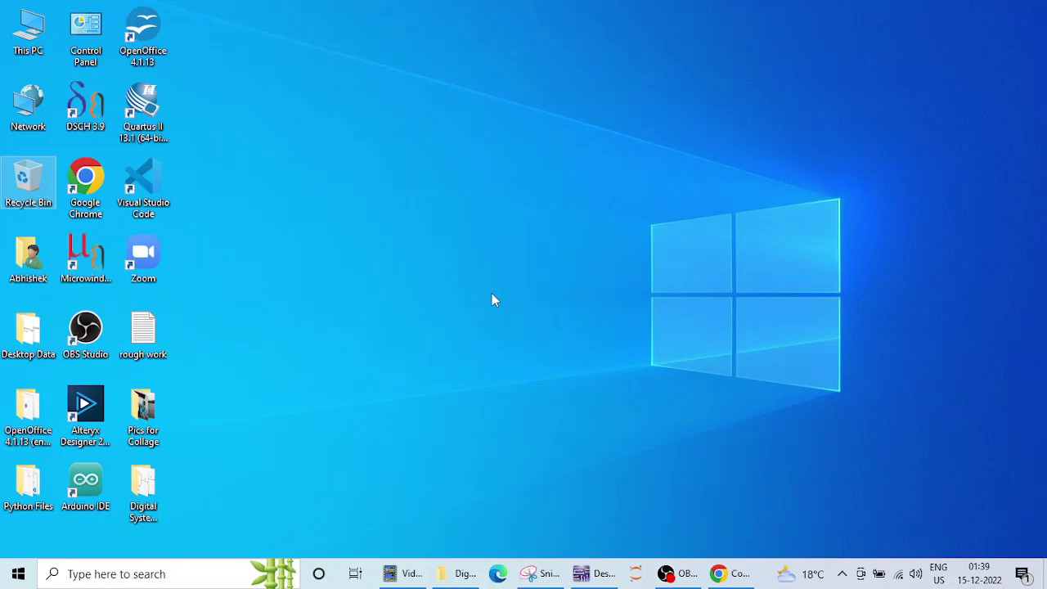
Step: Restore the Multisim Design1 window from the taskbar
left_click(591, 574)
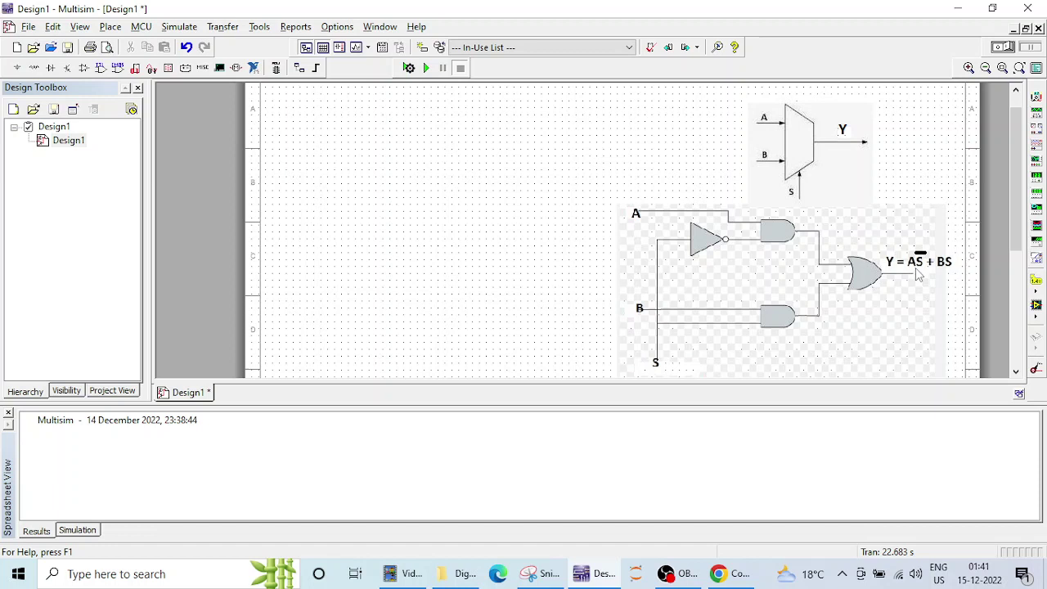
Step: Place a NOT gate on the schematic through the Place component picker
right_click(367, 143)
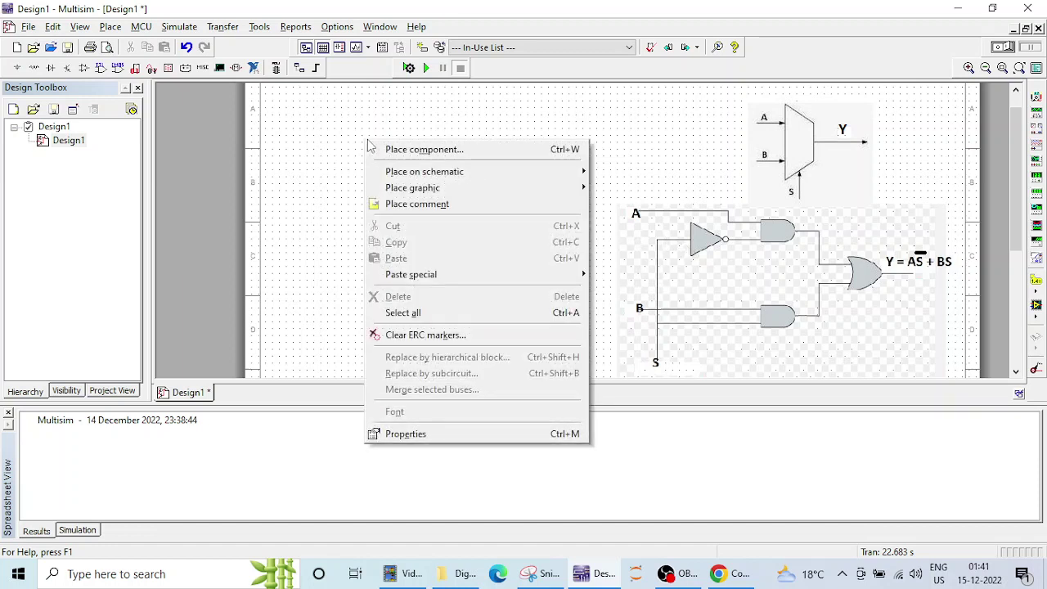
left_click(429, 151)
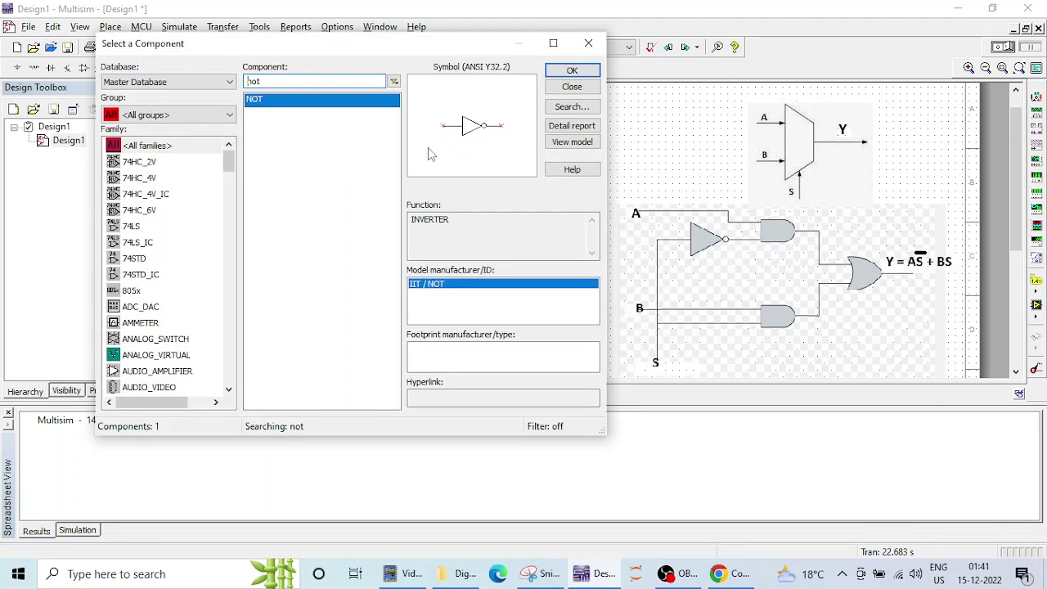
left_click(598, 73)
left_click(402, 214)
Step: Search AND and place two AND2 gates, U2 and U3
left_click_drag(273, 81, 241, 85)
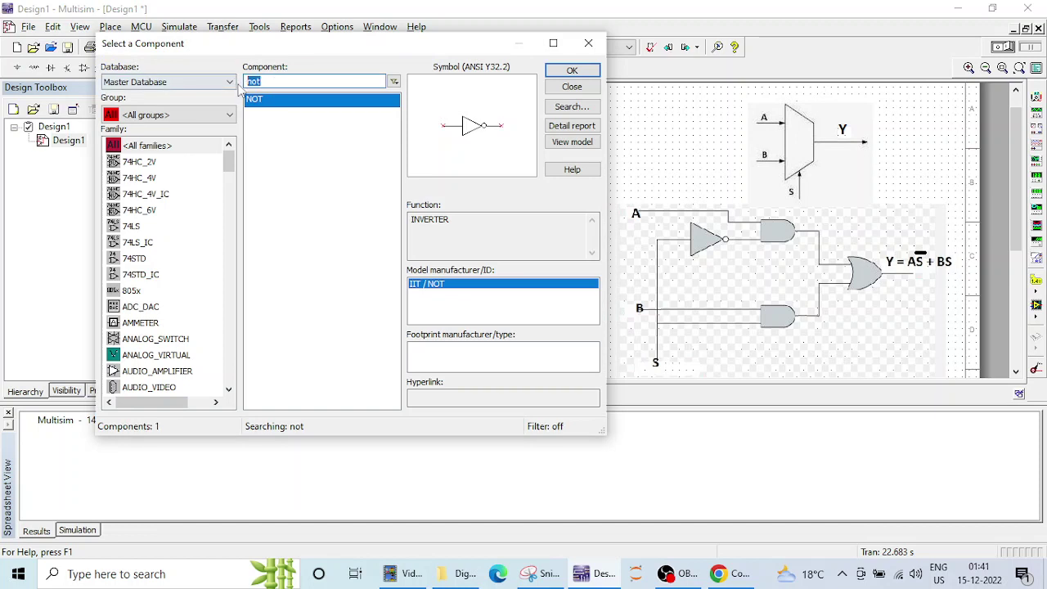
type("AND")
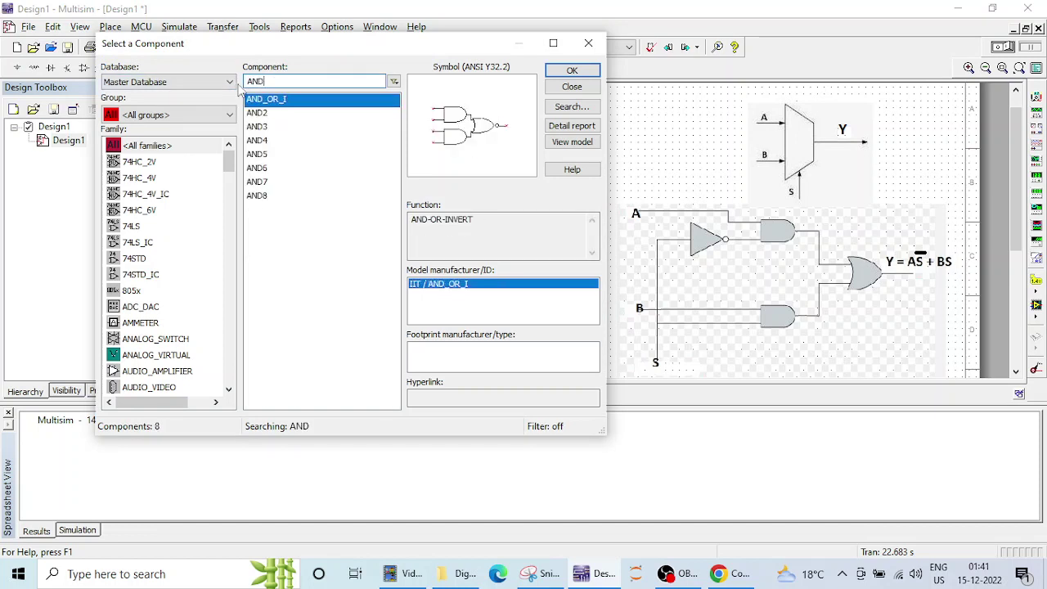
left_click(266, 114)
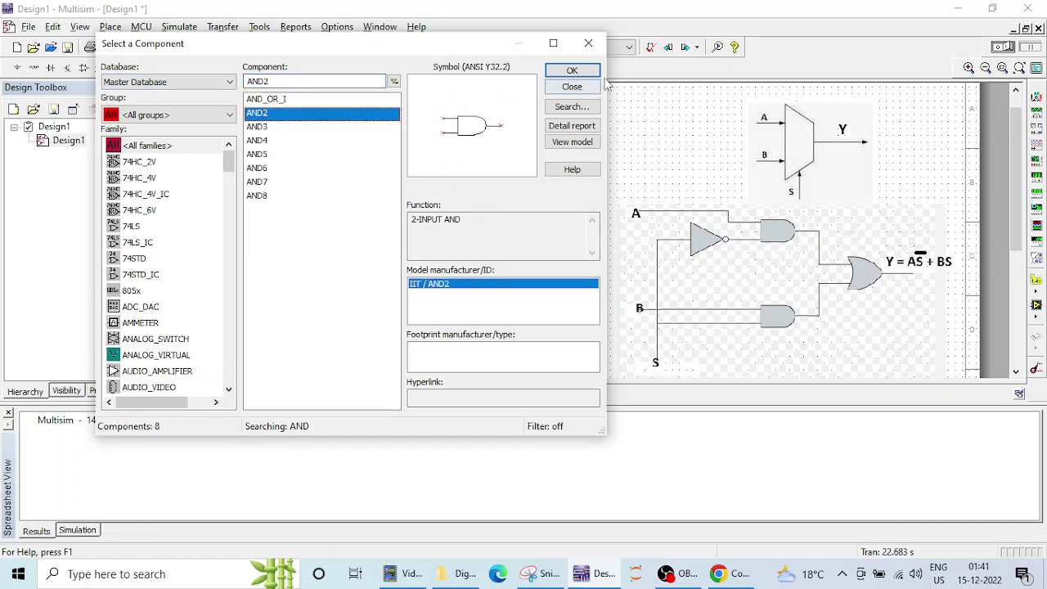
left_click(576, 71)
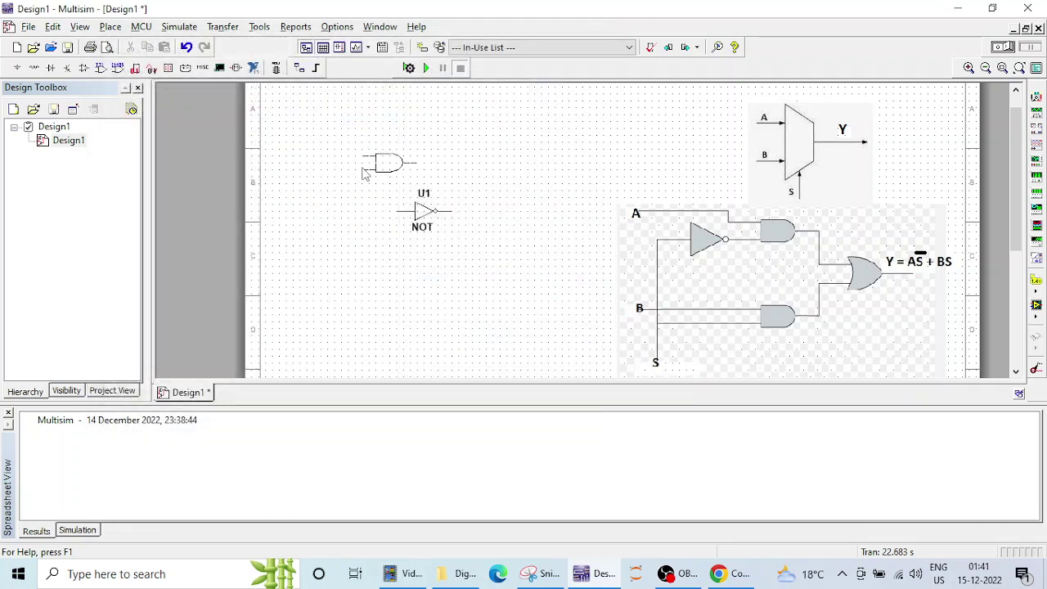
left_click(411, 169)
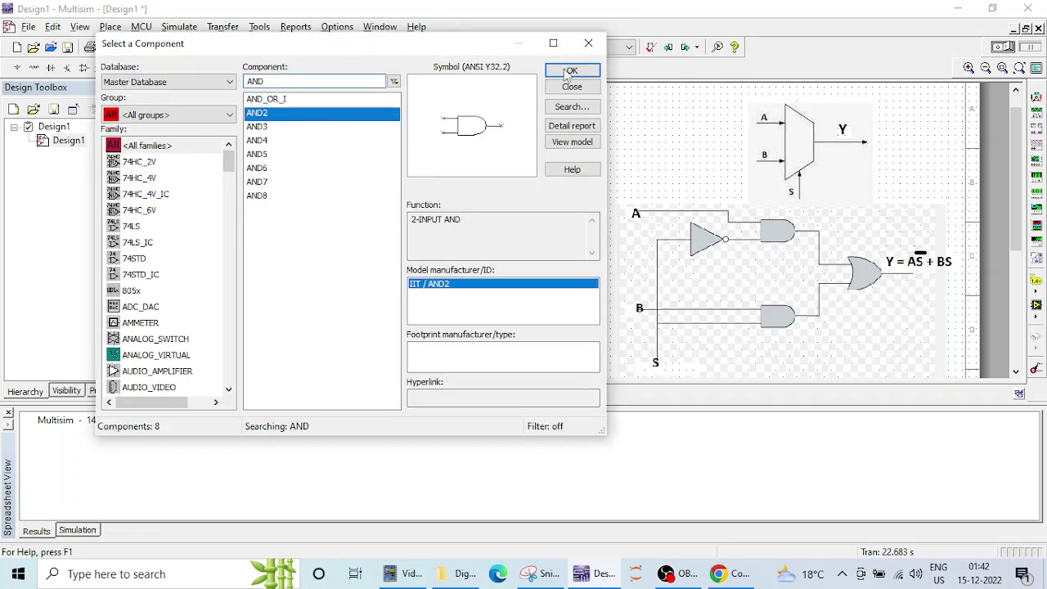
left_click(566, 71)
left_click(419, 276)
Step: Search OR and place a 2-input OR2 gate to the right
double_click(272, 82)
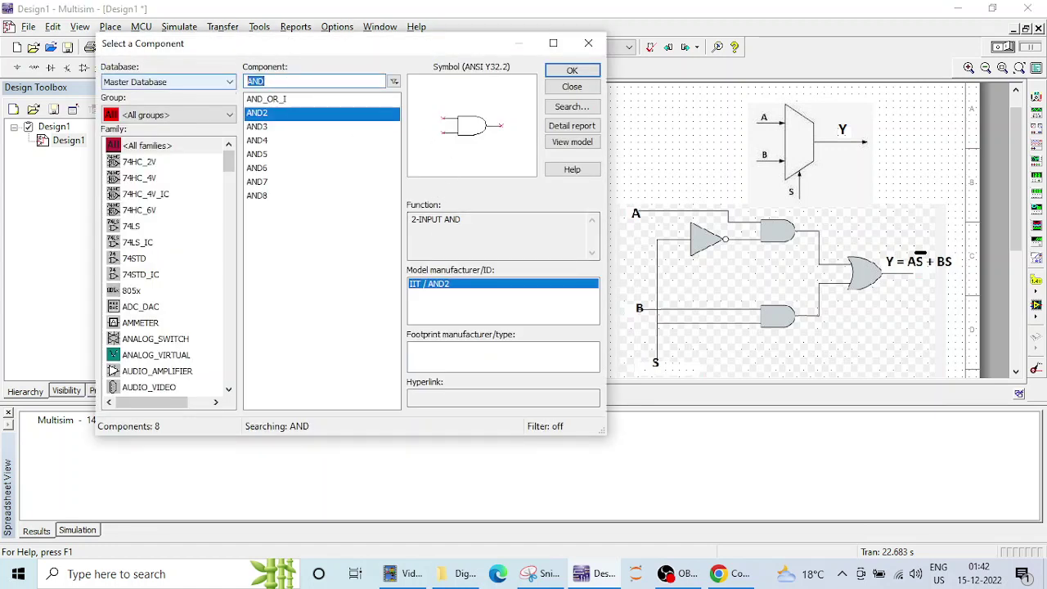
type("OR")
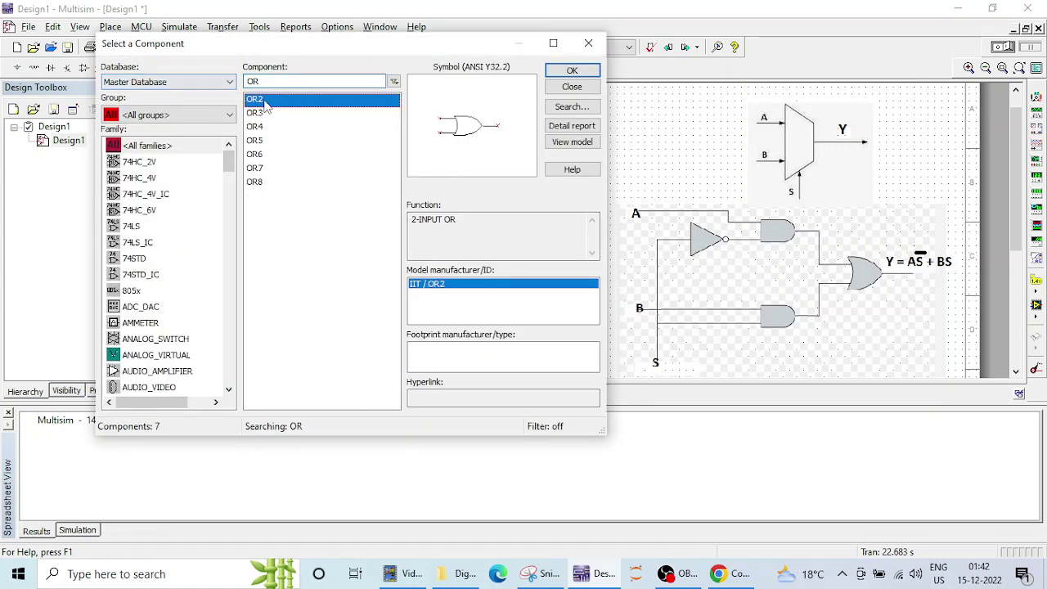
left_click(577, 72)
left_click(514, 217)
left_click(230, 115)
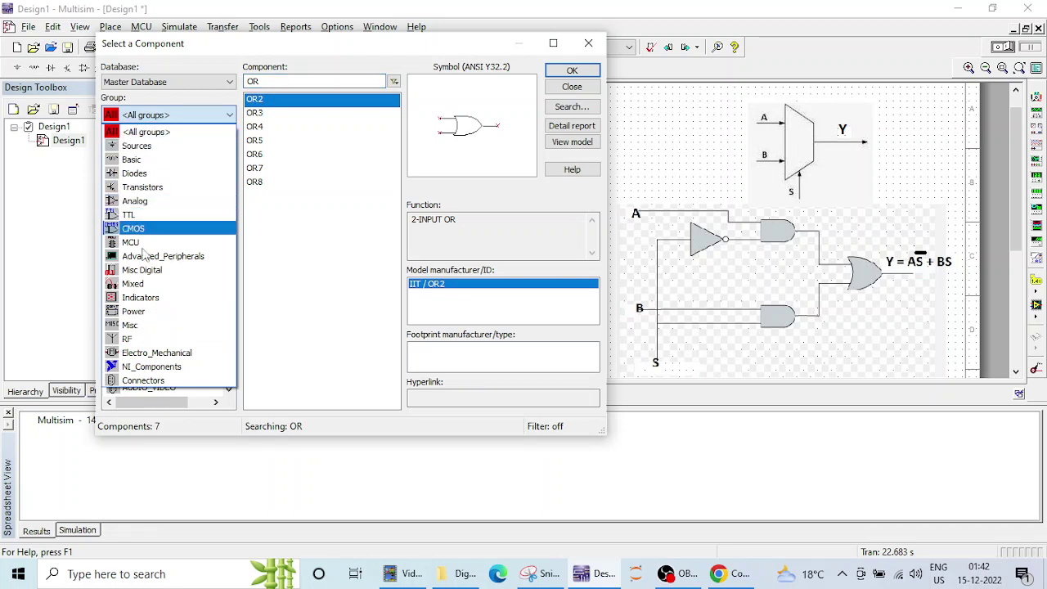
Step: Place a PROBE_RED probe from the Indicators group
left_click(147, 298)
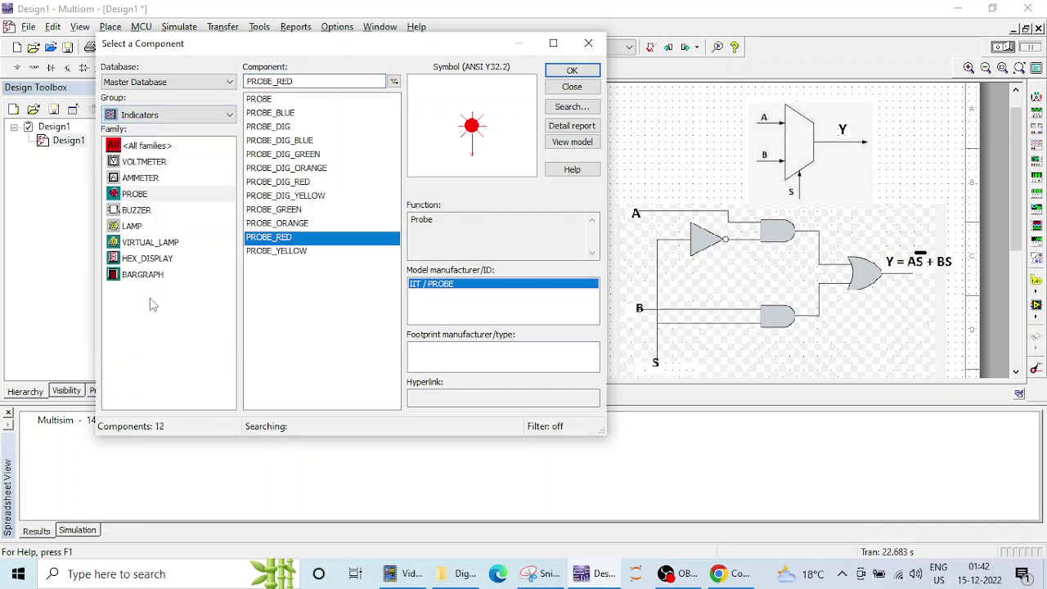
left_click(148, 195)
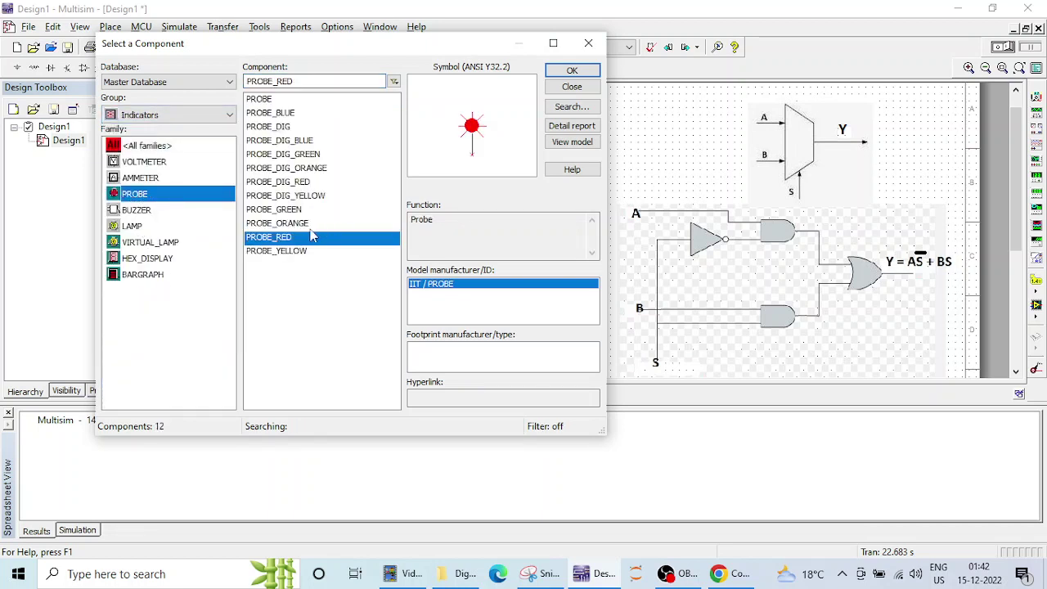
left_click(572, 70)
left_click(564, 176)
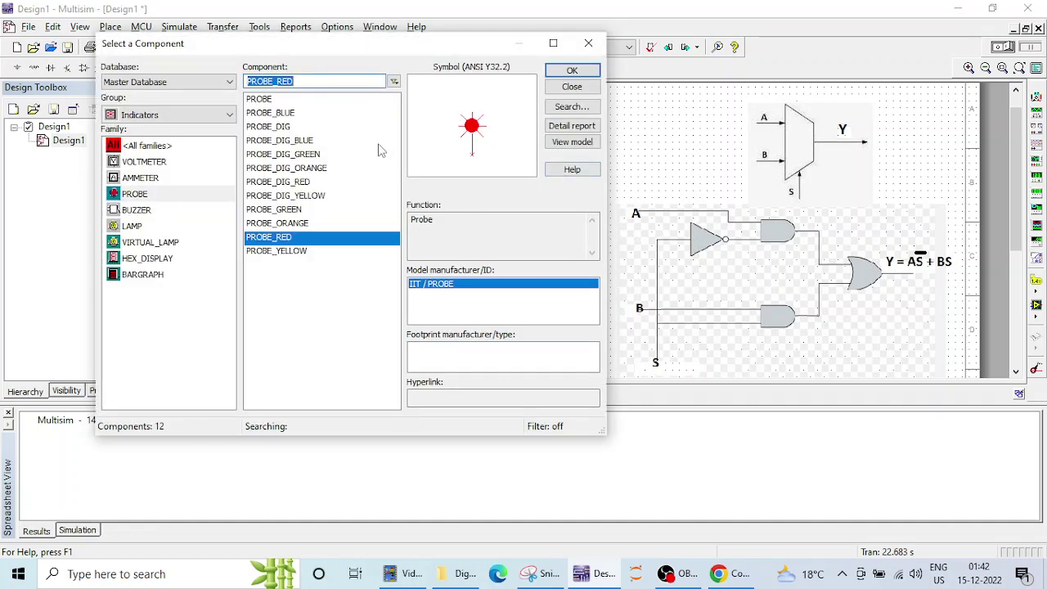
Step: Place three interactive digital constants U5, U6 and U7 from Sources > DIGITAL_SOURCES, stacked vertically
left_click(221, 117)
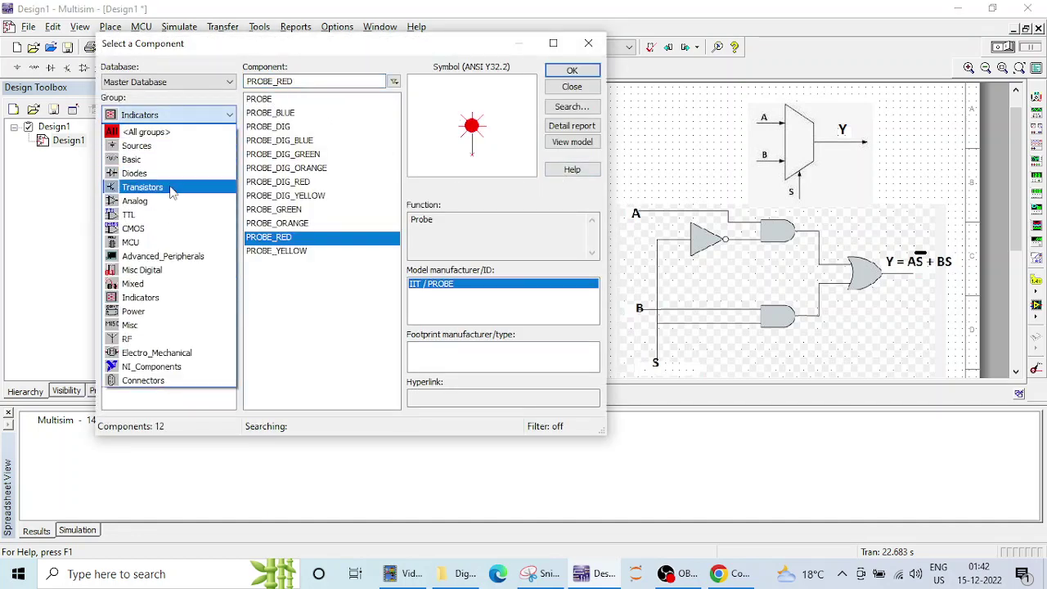
left_click(149, 149)
left_click(167, 261)
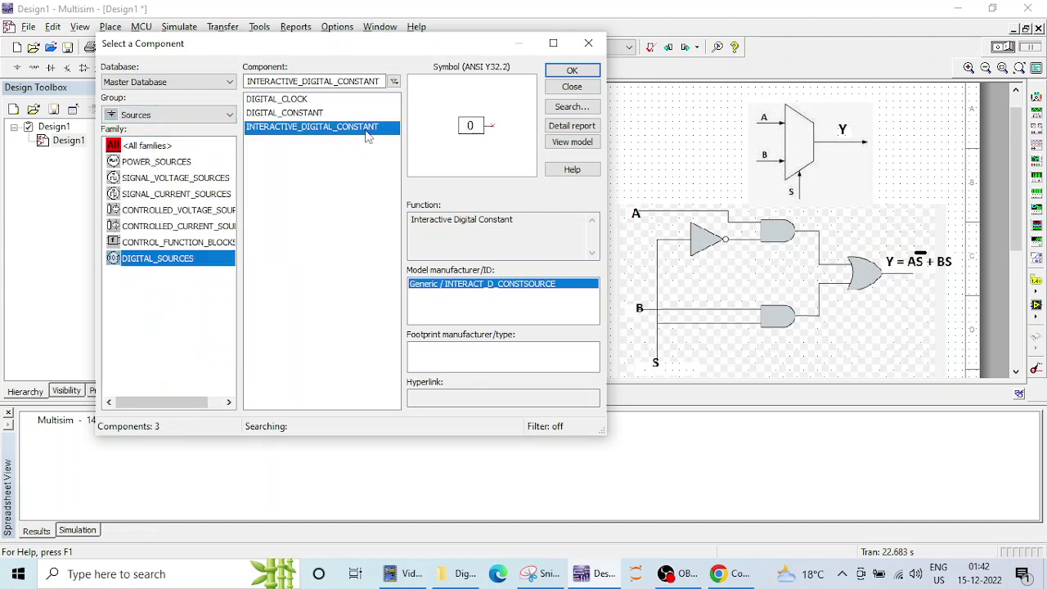
left_click(570, 71)
left_click(309, 175)
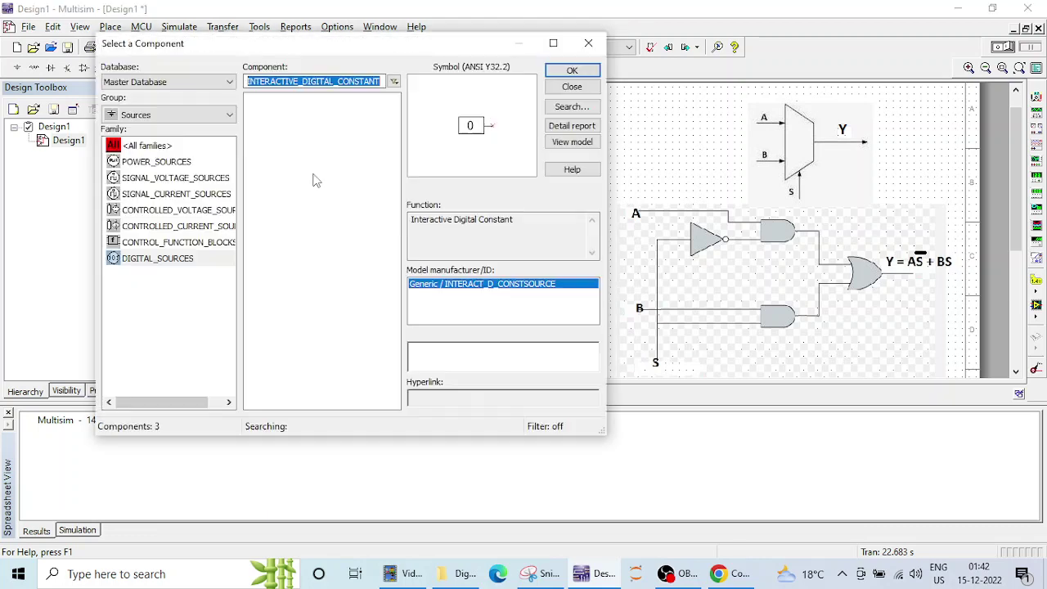
left_click(570, 74)
left_click(304, 233)
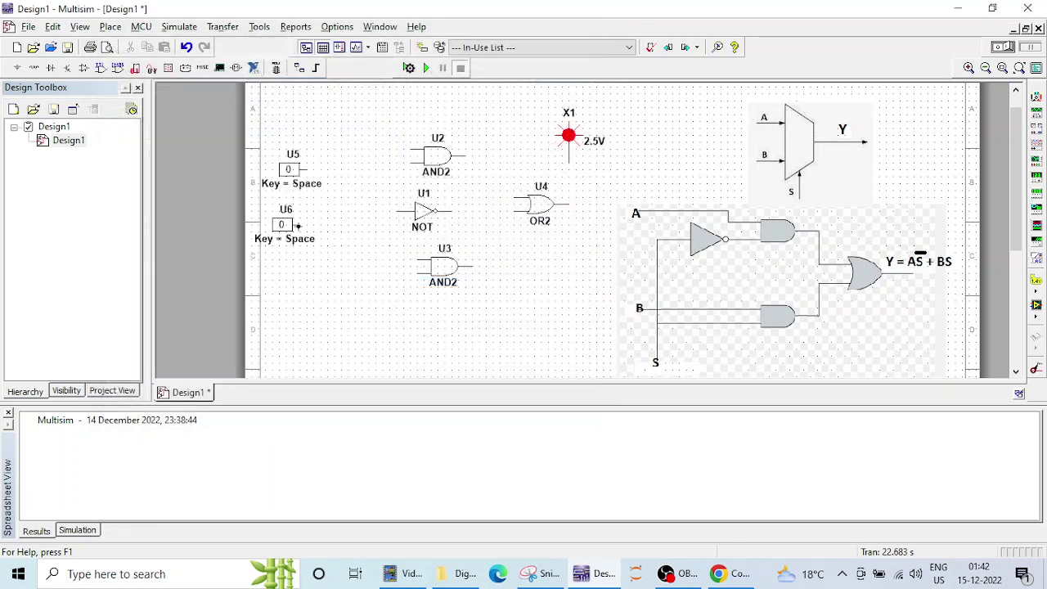
left_click(589, 73)
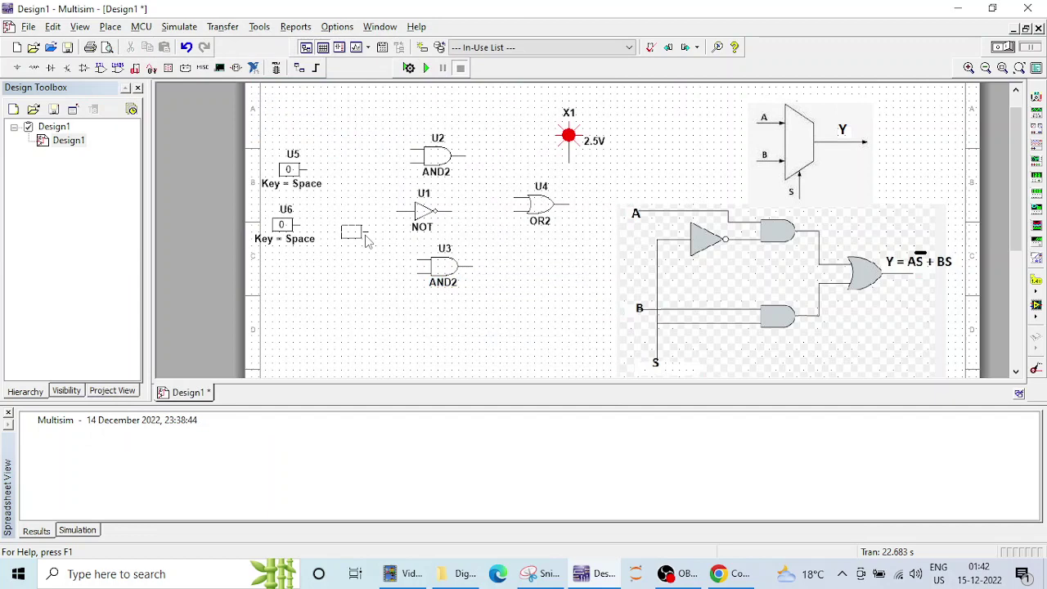
left_click(301, 278)
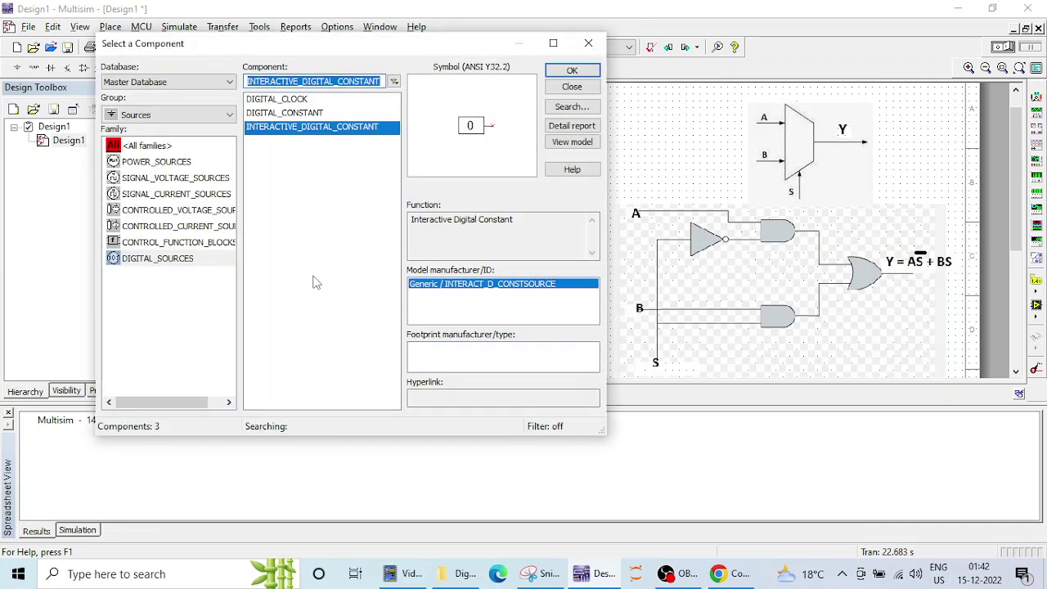
left_click(588, 42)
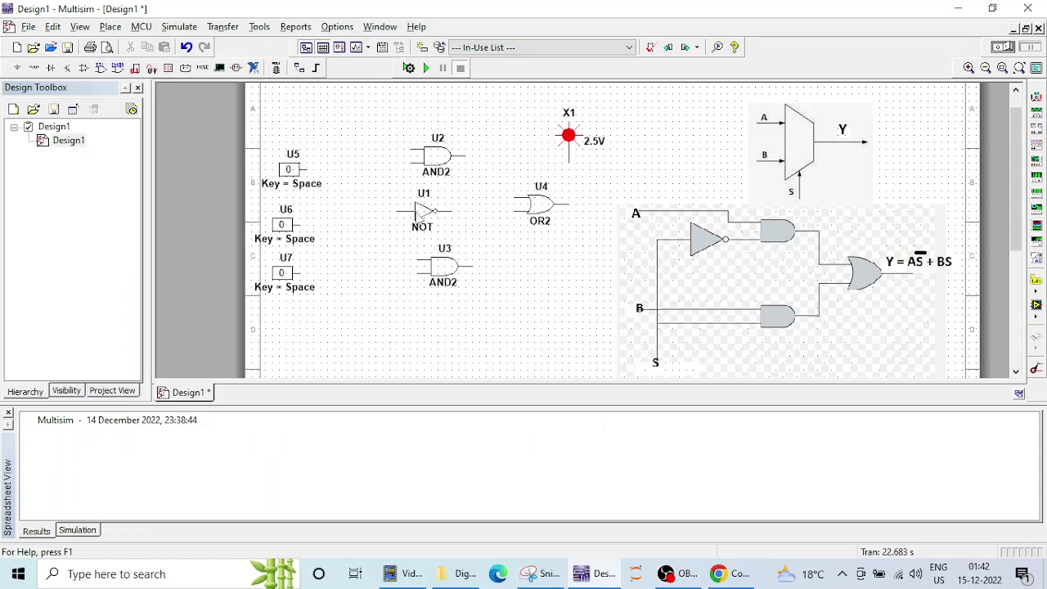
Step: Spread the constants apart: U7 lower, U6 down a bit, U5 to the top
left_click(283, 272)
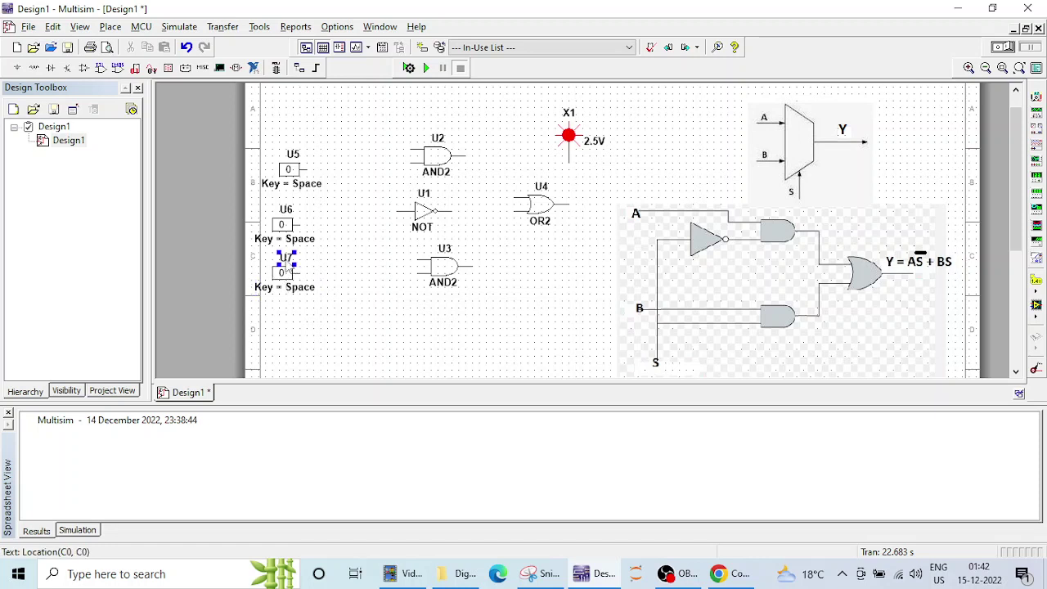
left_click_drag(308, 275, 347, 309)
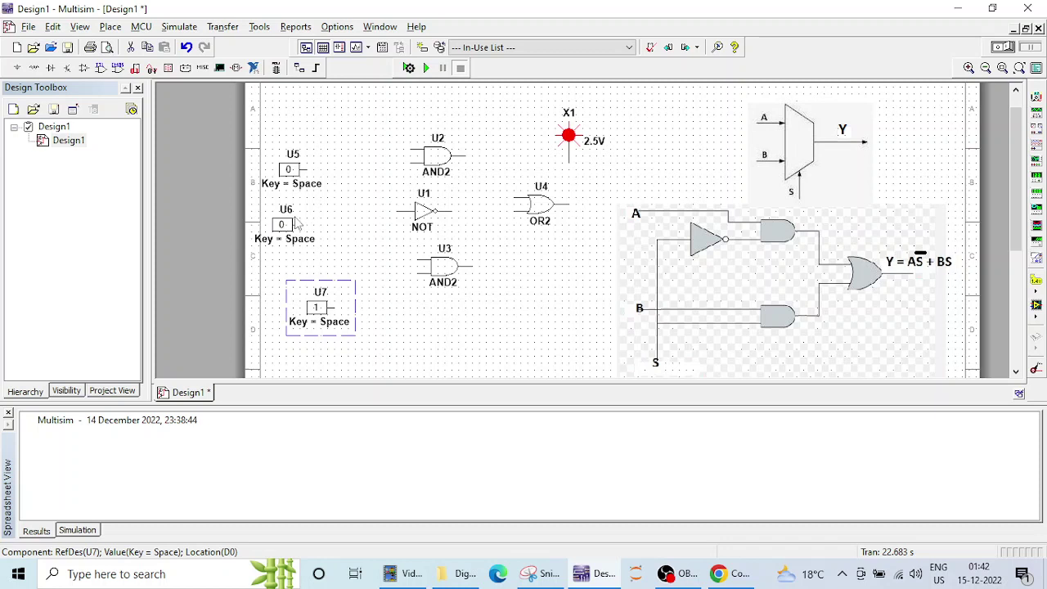
left_click(301, 224)
left_click_drag(302, 223, 331, 244)
left_click(311, 170)
left_click_drag(310, 170, 331, 129)
Step: Nudge AND gate U2 and wire U5's output to its upper input
left_click_drag(426, 157, 416, 149)
left_click(353, 135)
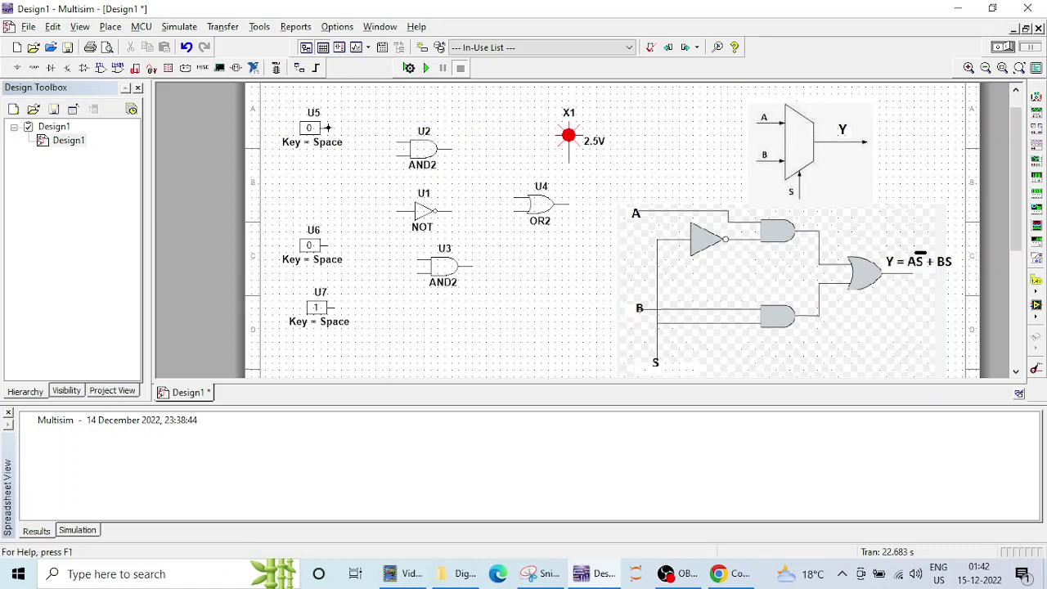
left_click(332, 128)
left_click(397, 144)
Step: Align U6 with NOT gate U1, shift U2 right, and wire the NOT output to U2's lower input
left_click_drag(311, 248, 305, 213)
left_click_drag(428, 214, 379, 216)
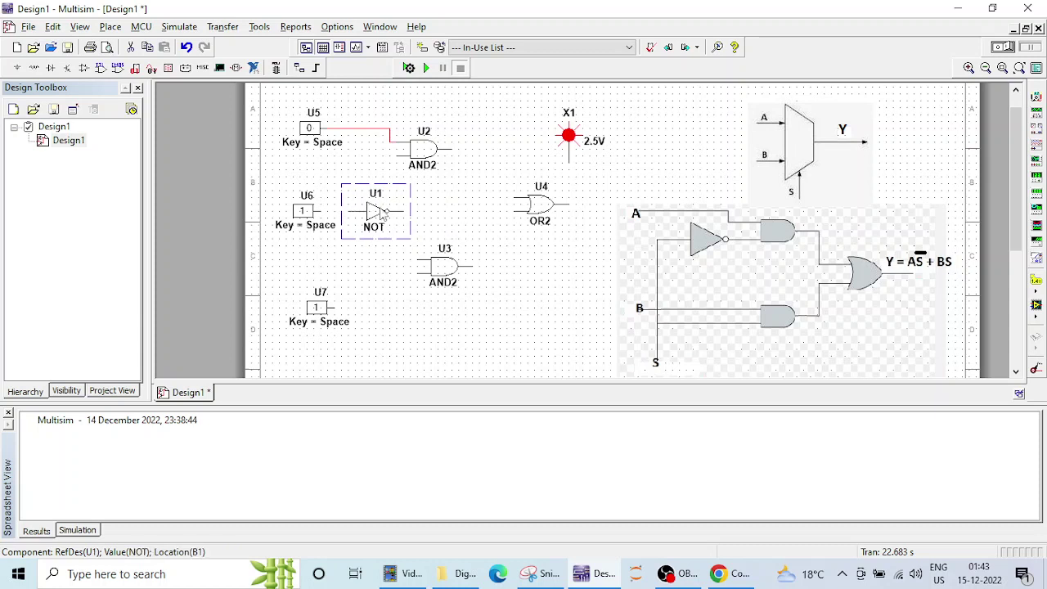
left_click(458, 195)
left_click(429, 152)
left_click_drag(426, 149, 481, 149)
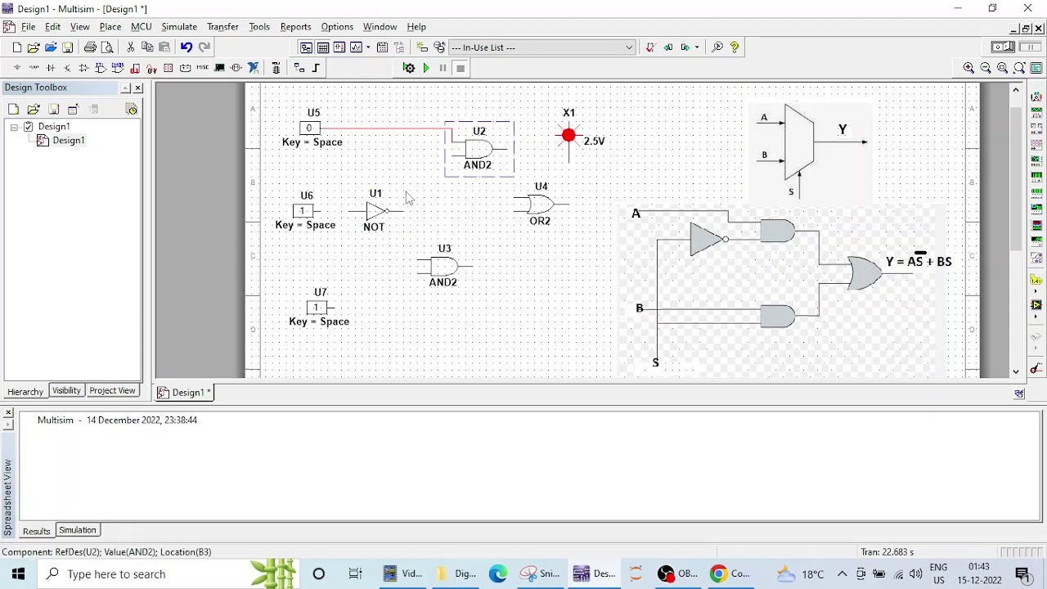
left_click(403, 211)
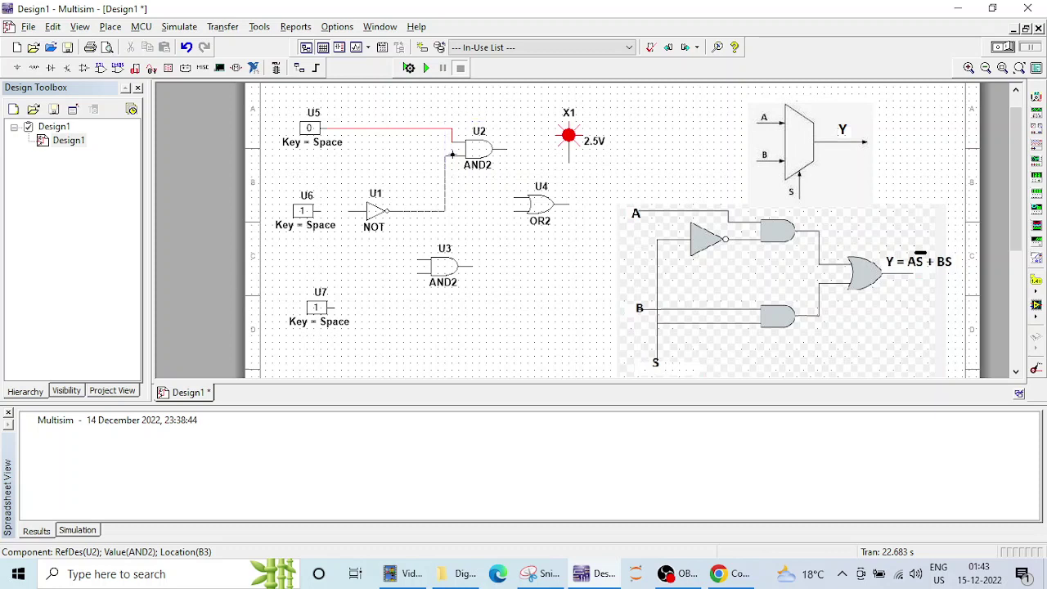
left_click(458, 155)
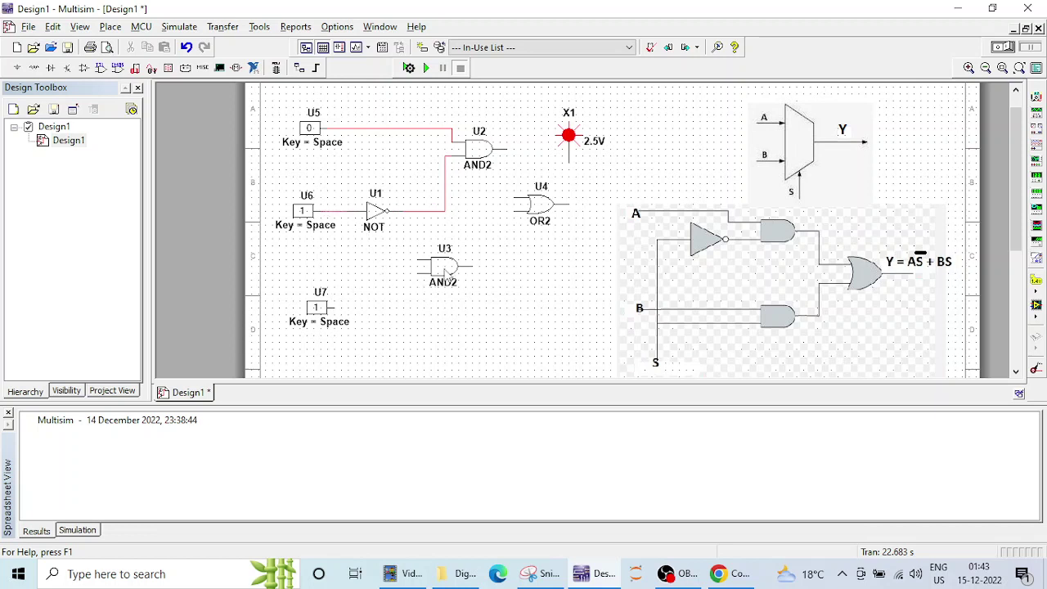
Step: Move U3 right and wire U7 to its lower input and U6 to its upper input
left_click_drag(446, 275, 485, 267)
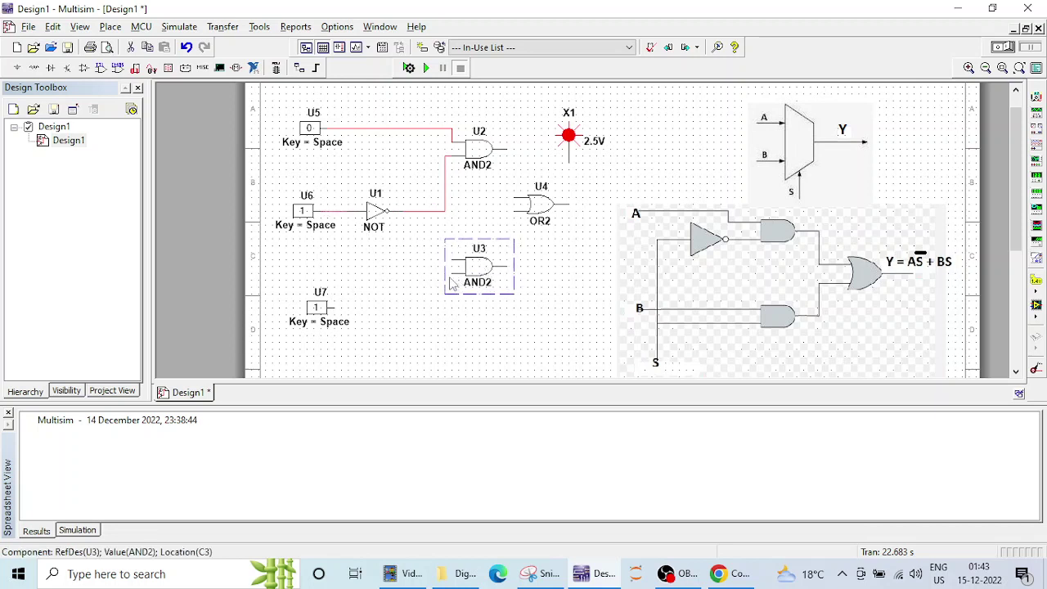
left_click(345, 314)
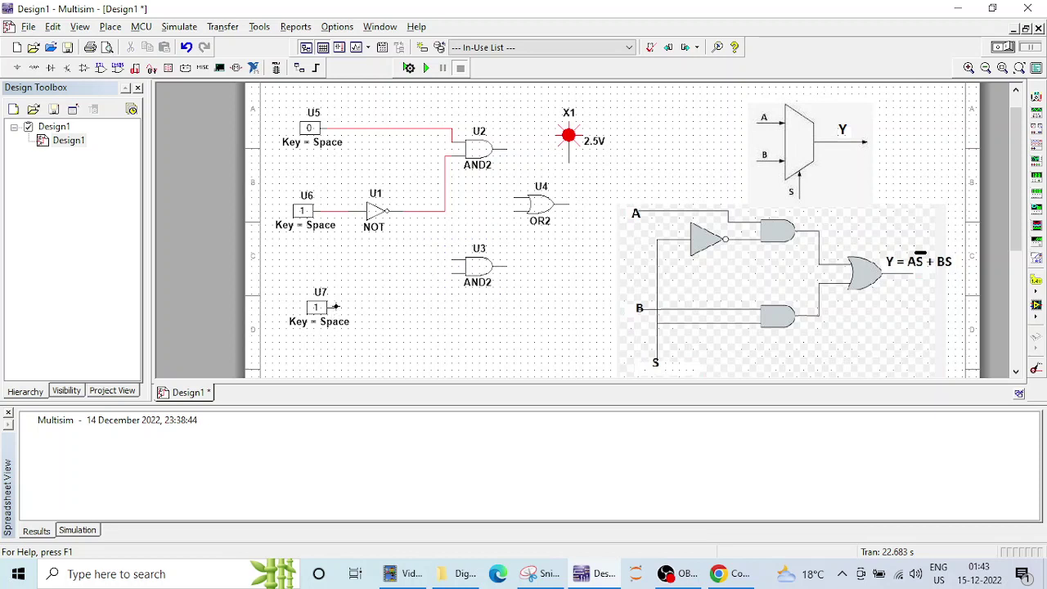
left_click(452, 272)
left_click(335, 210)
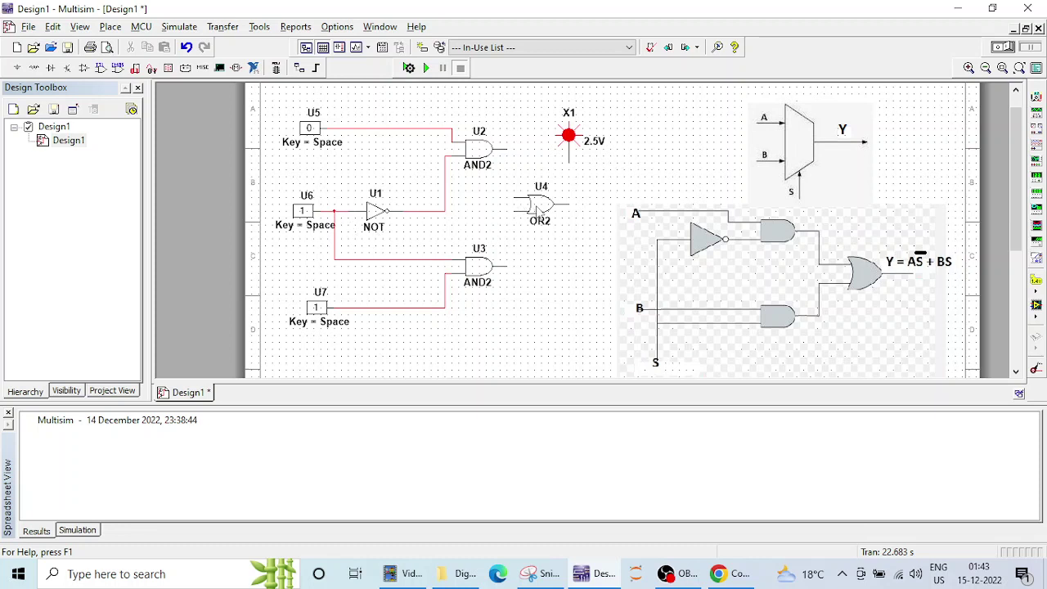
Step: Wire both AND outputs into OR gate U4 and position probe X1 at the OR output
left_click_drag(536, 207, 559, 207)
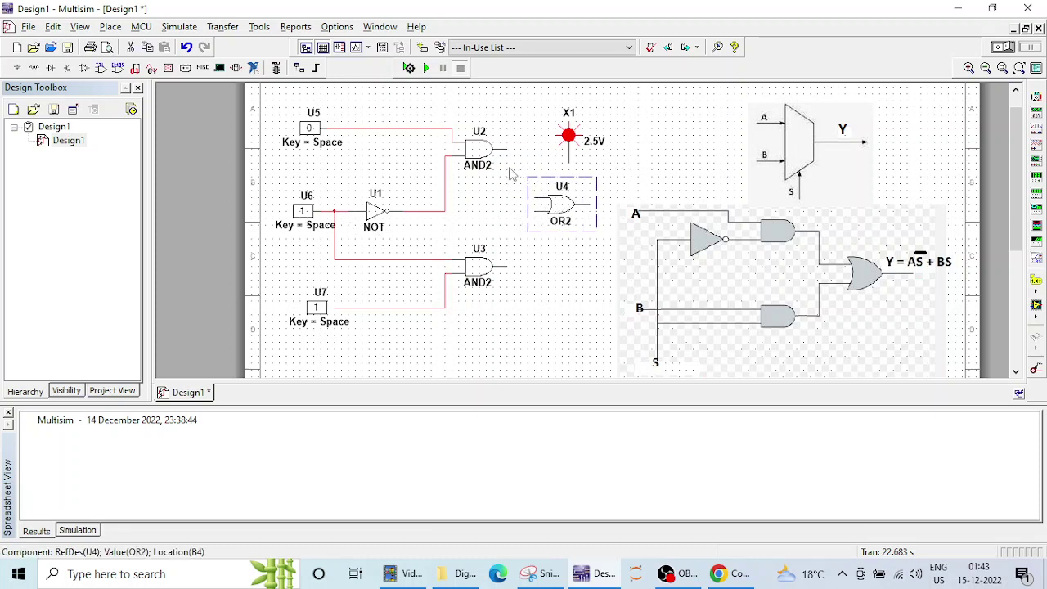
left_click(511, 173)
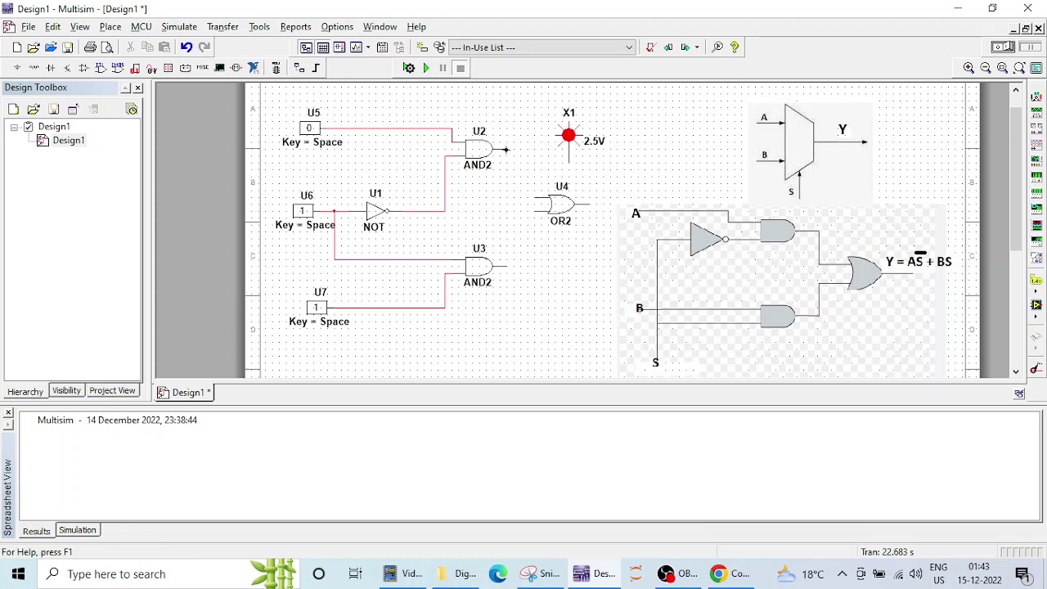
left_click(536, 199)
left_click(537, 209)
left_click_drag(575, 141, 609, 154)
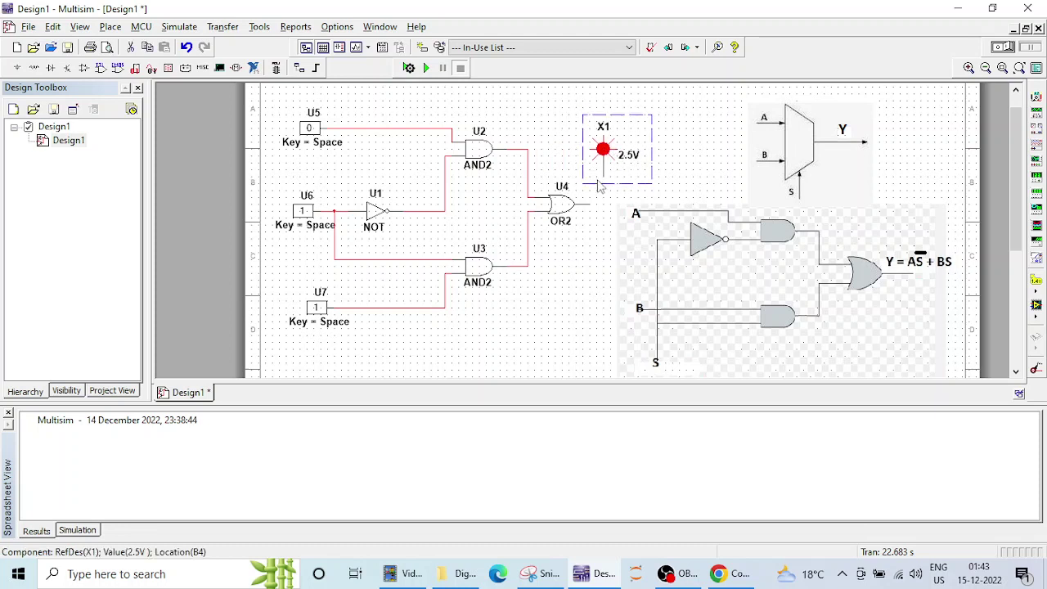
left_click(605, 209)
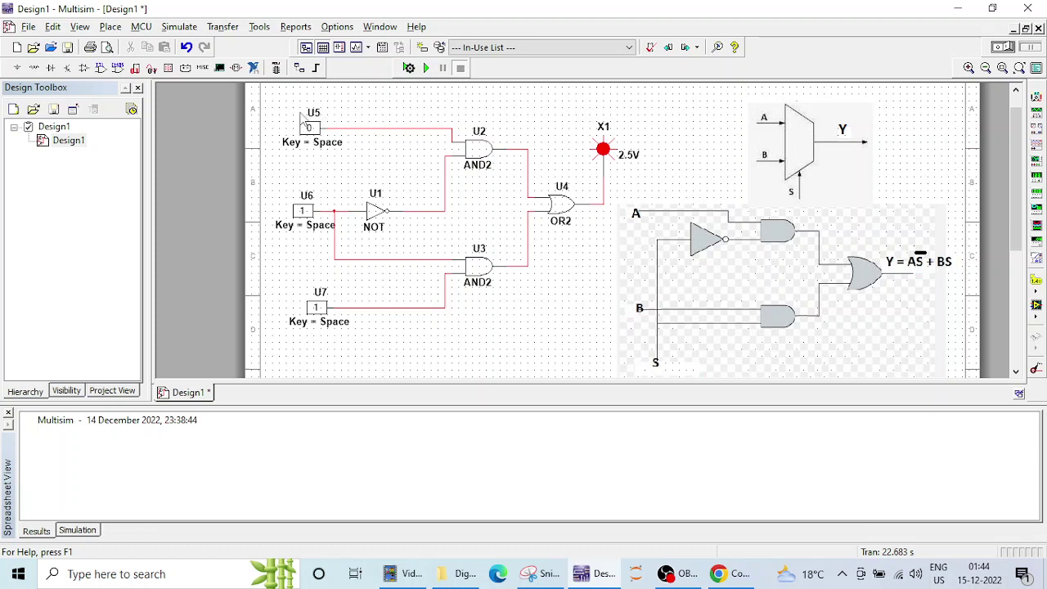
Step: Change constant U5's RefDes label to A
double_click(314, 121)
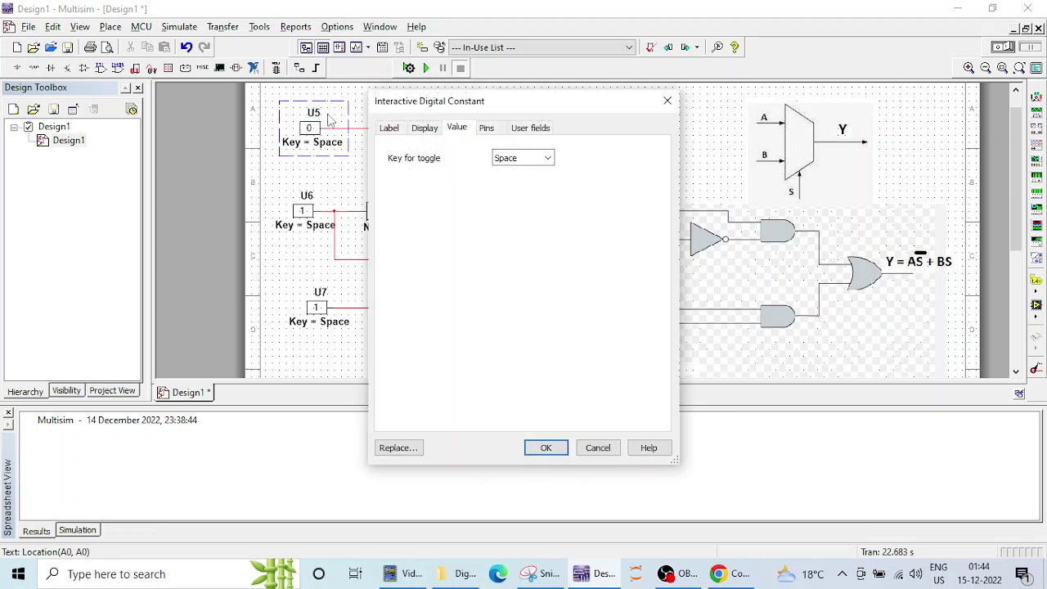
left_click(390, 130)
key("Tab")
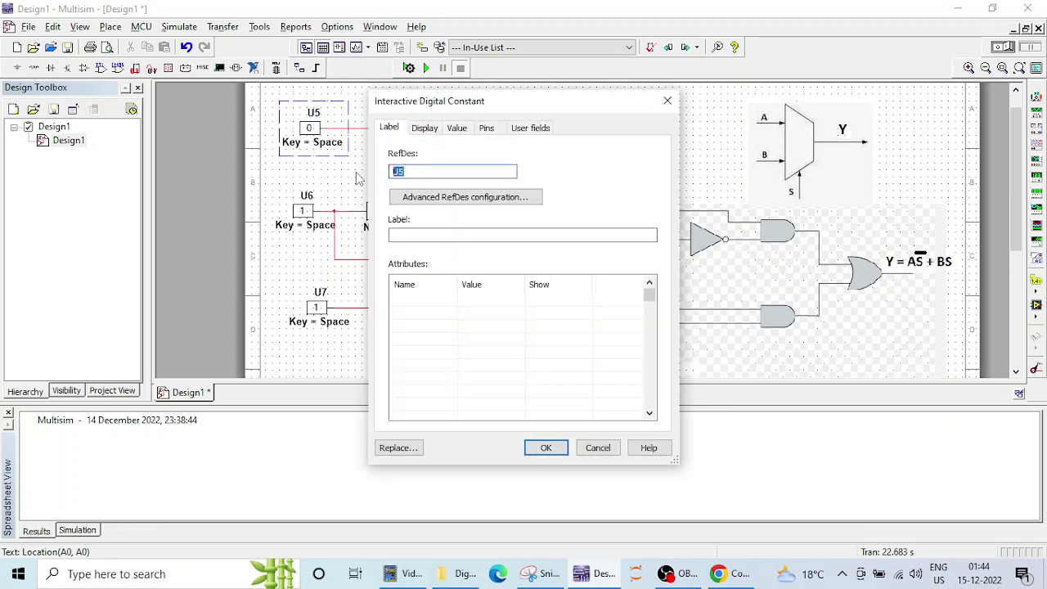
type("A")
left_click(546, 447)
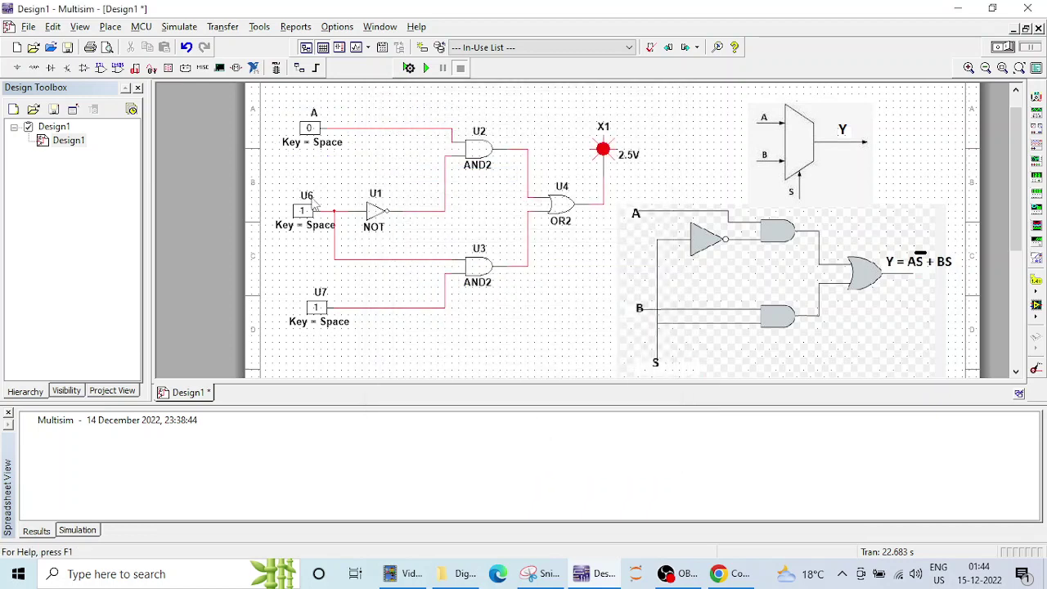
Step: Change constant U6's RefDes label to S
double_click(314, 203)
left_click(389, 128)
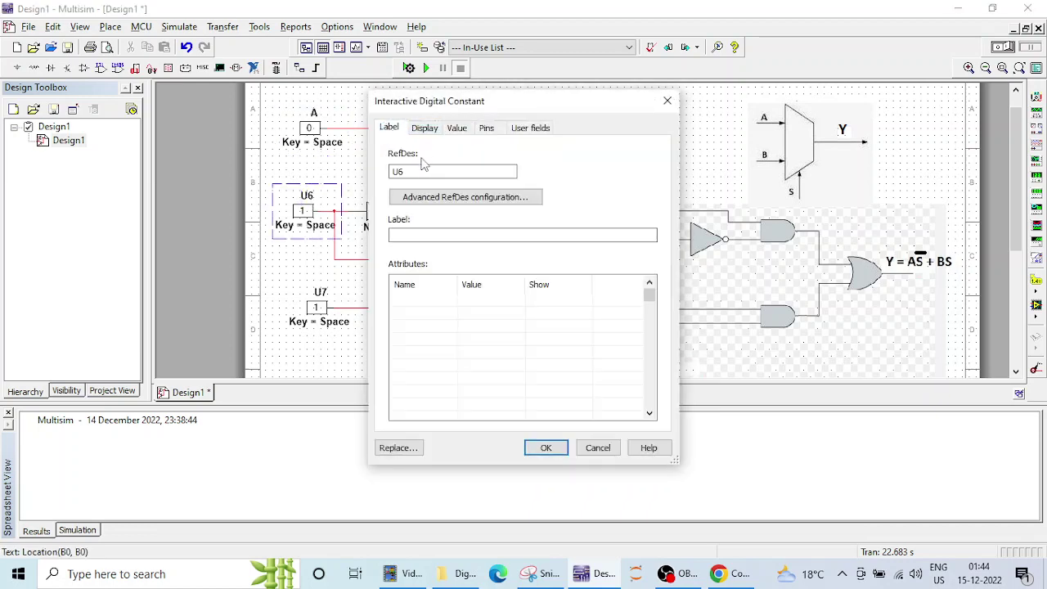
left_click_drag(422, 171, 373, 173)
type("S")
left_click(546, 447)
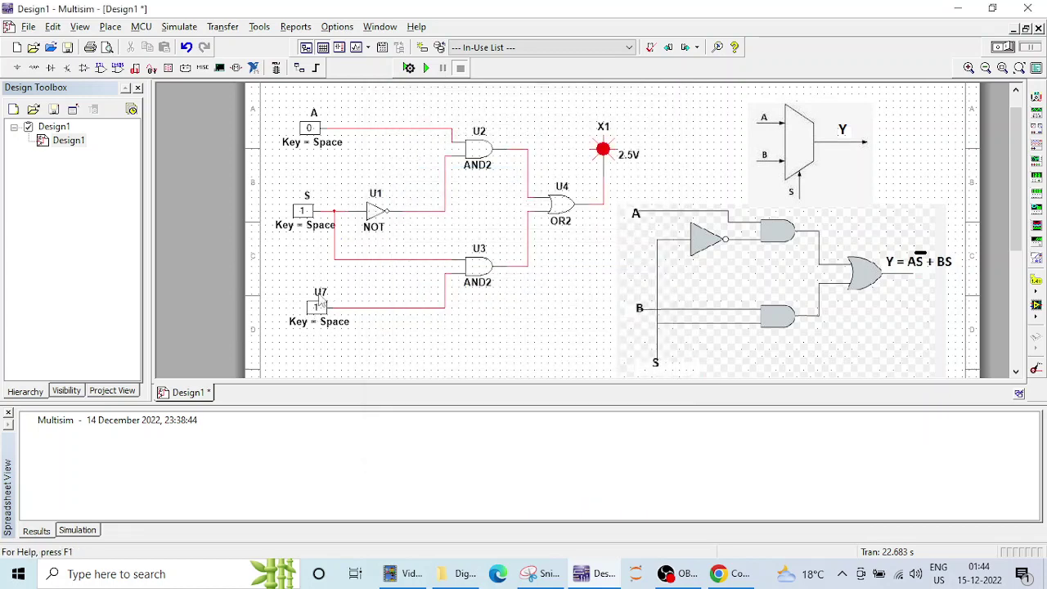
Step: Change constant U7's RefDes label to B
double_click(319, 306)
left_click(390, 128)
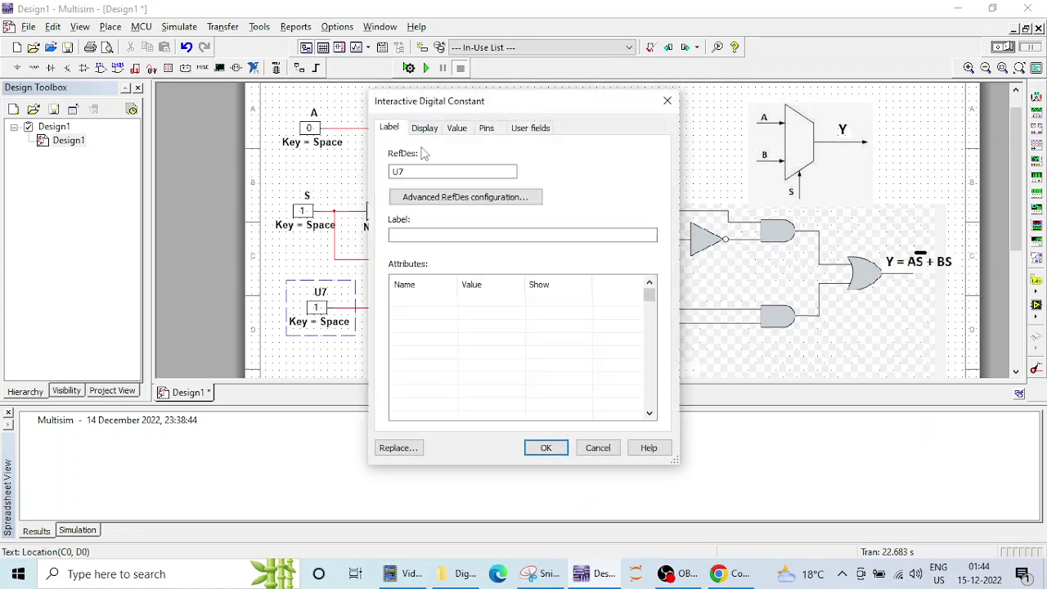
left_click_drag(418, 172, 368, 175)
type("B")
left_click(544, 449)
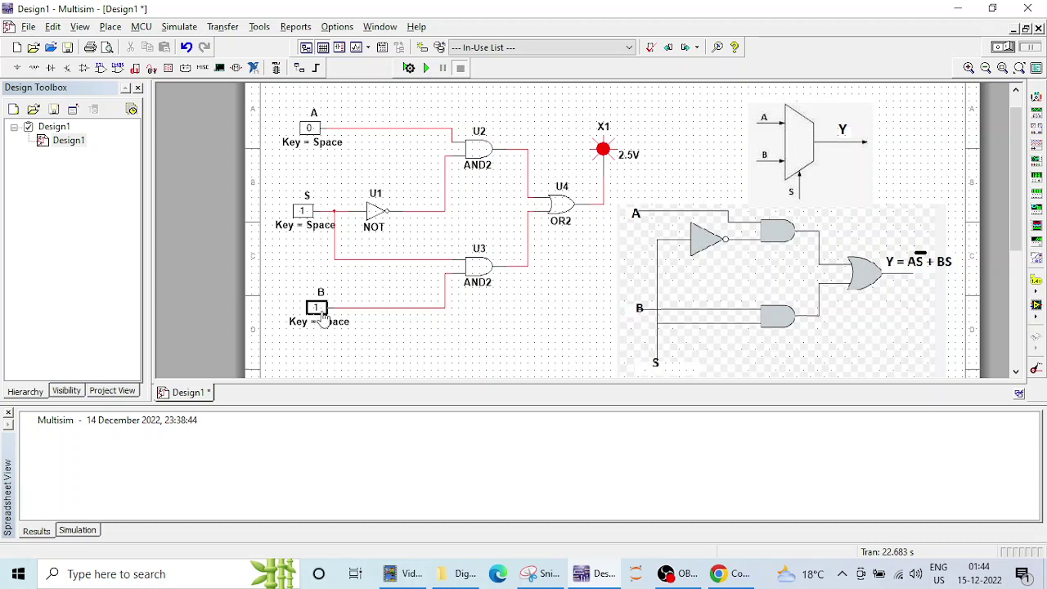
Step: Move input B slightly left, leaving A, S and B all at 0
left_click_drag(322, 314, 308, 313)
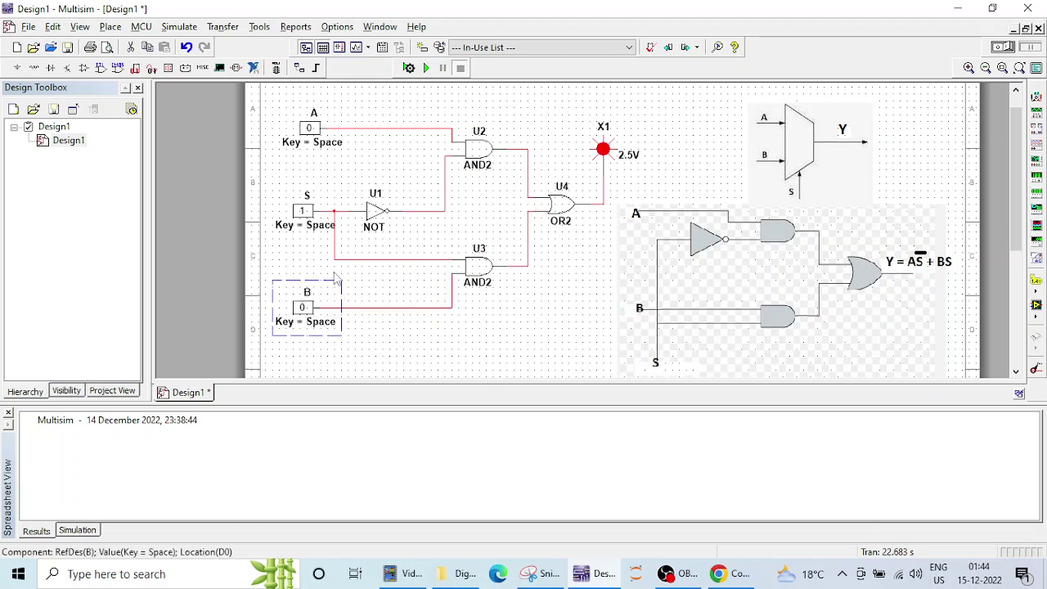
left_click(469, 360)
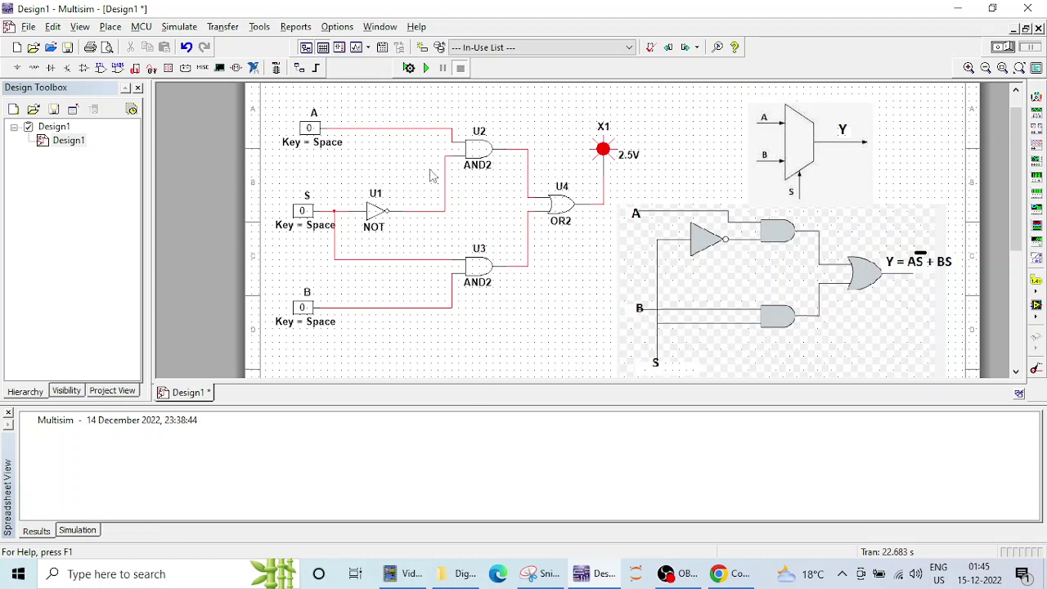
Step: Run the simulation and toggle input A to 1 so probe X1 lights
left_click(429, 68)
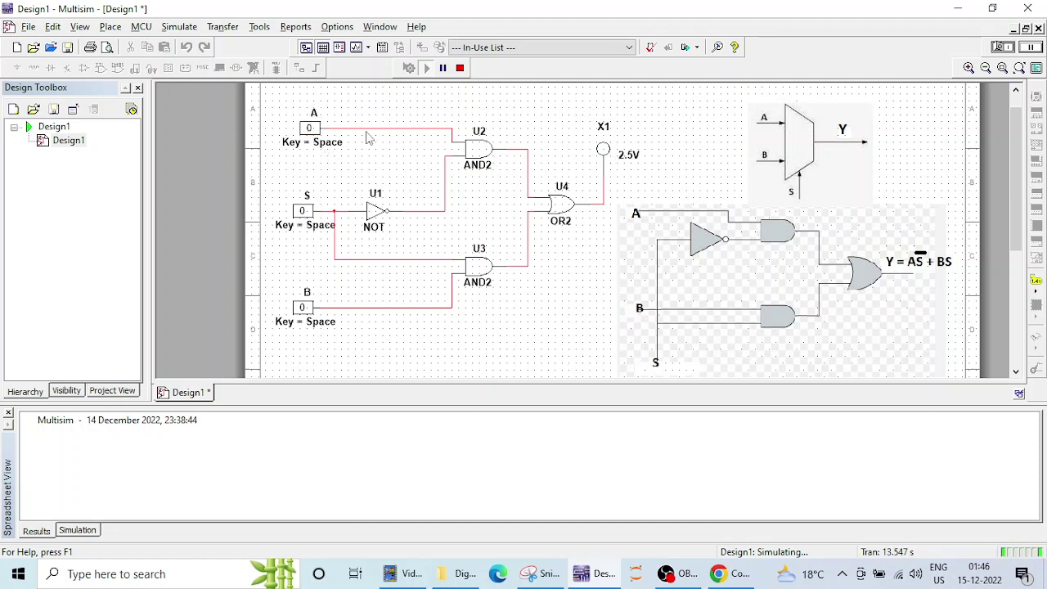
left_click(310, 134)
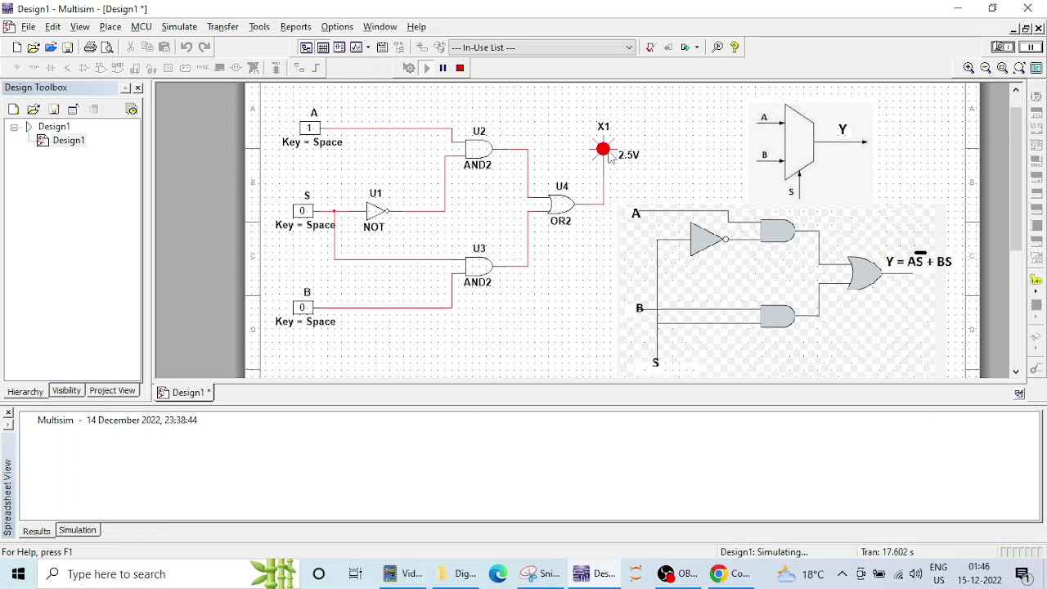
Step: With S at 1, switch A to 0 and B to 1, keeping X1 lit
left_click(311, 131)
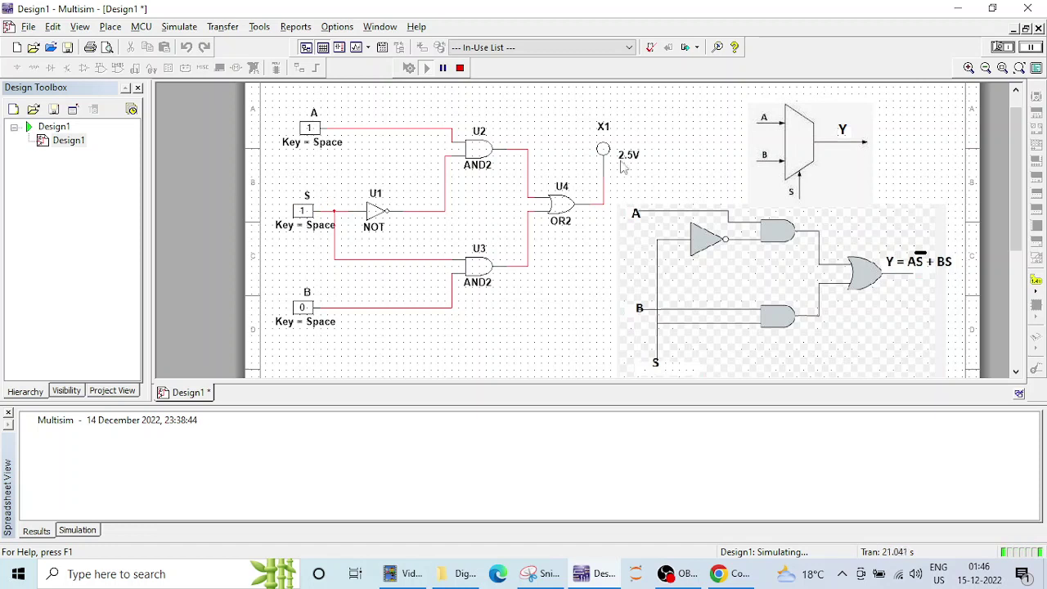
left_click(326, 138)
left_click(302, 307)
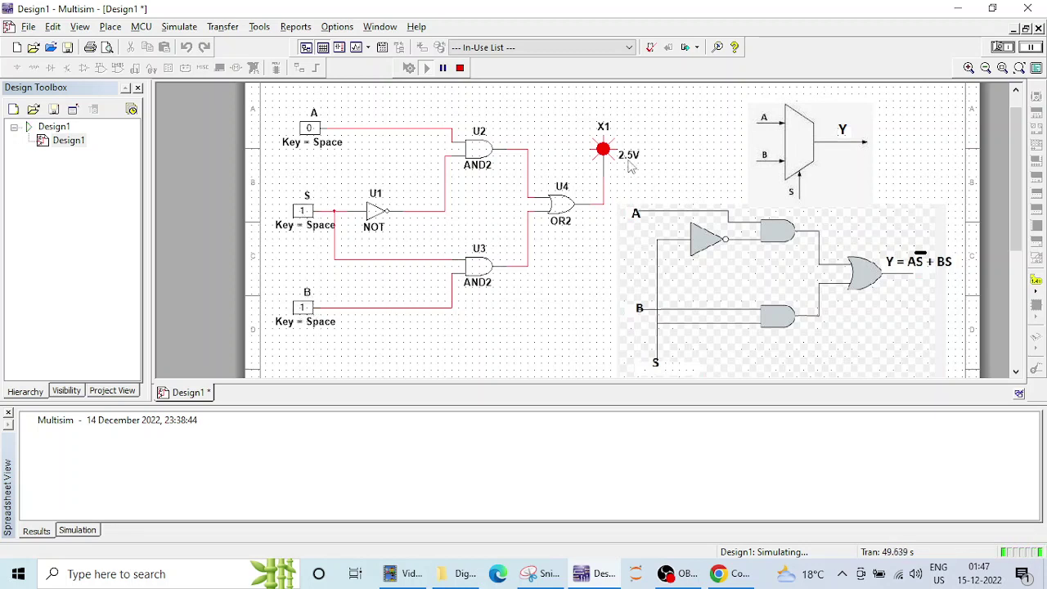
Step: Switch B and S to 0, then A to 1, lighting probe X1
left_click(303, 308)
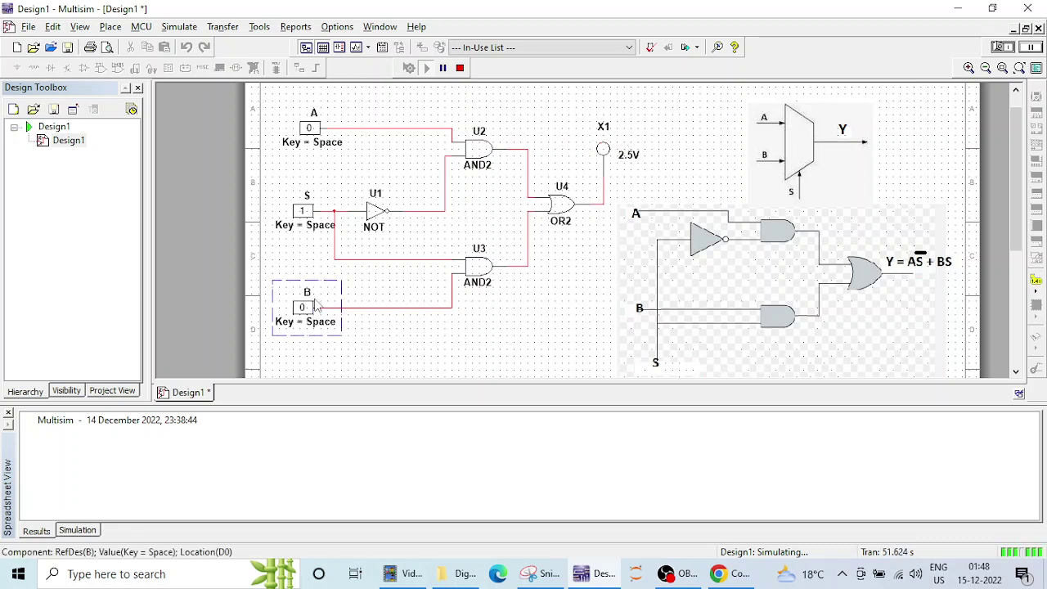
left_click(311, 211)
left_click(311, 130)
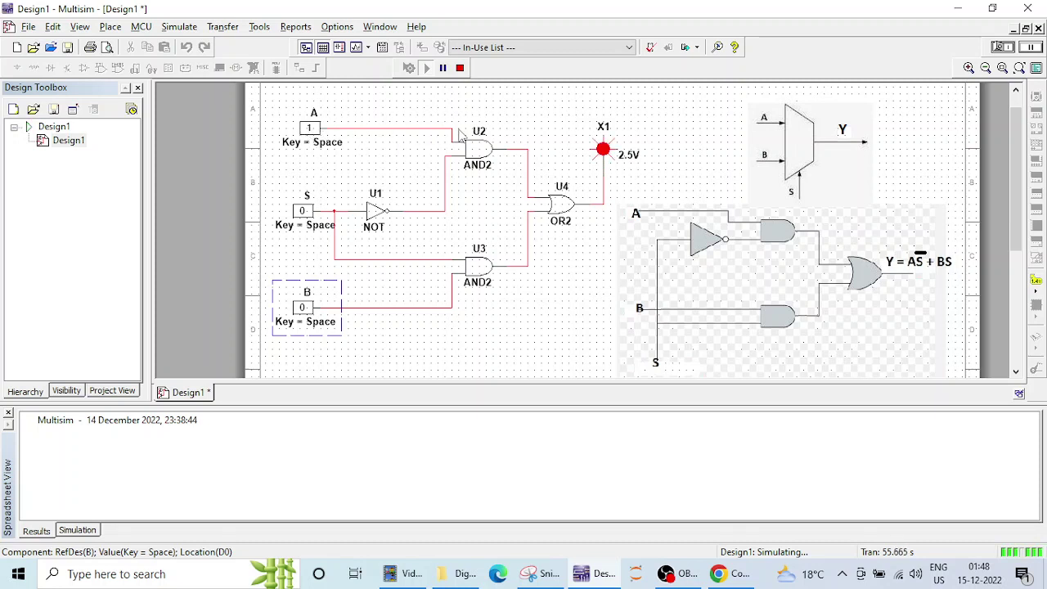